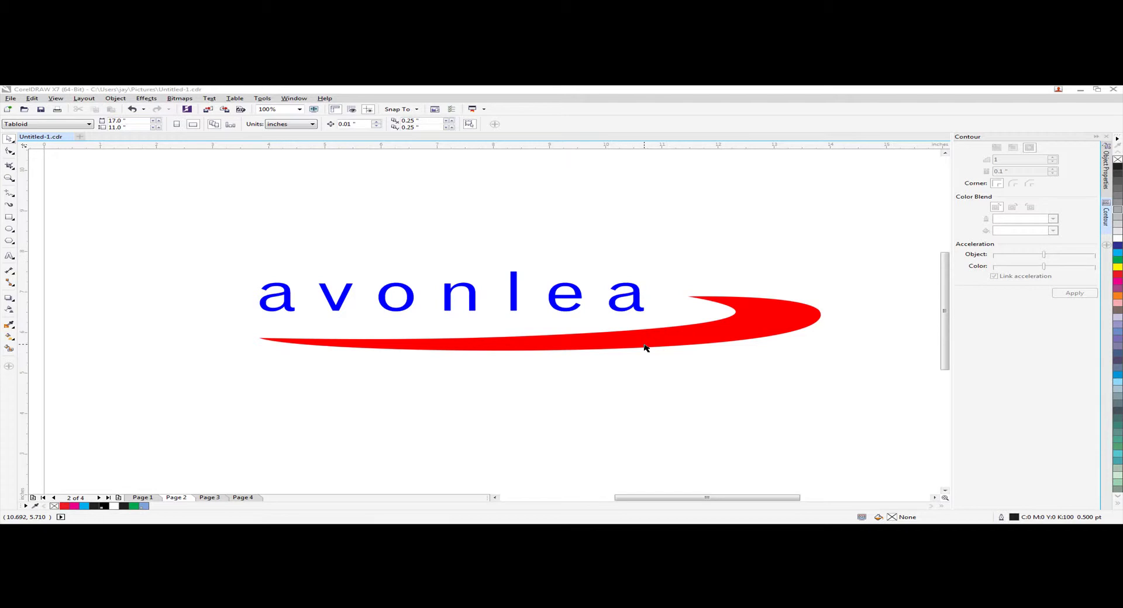
Step: Select and deselect the logo, then switch the docker to the Object Properties outline settings
left_click_drag(220, 241, 856, 423)
left_click(856, 424)
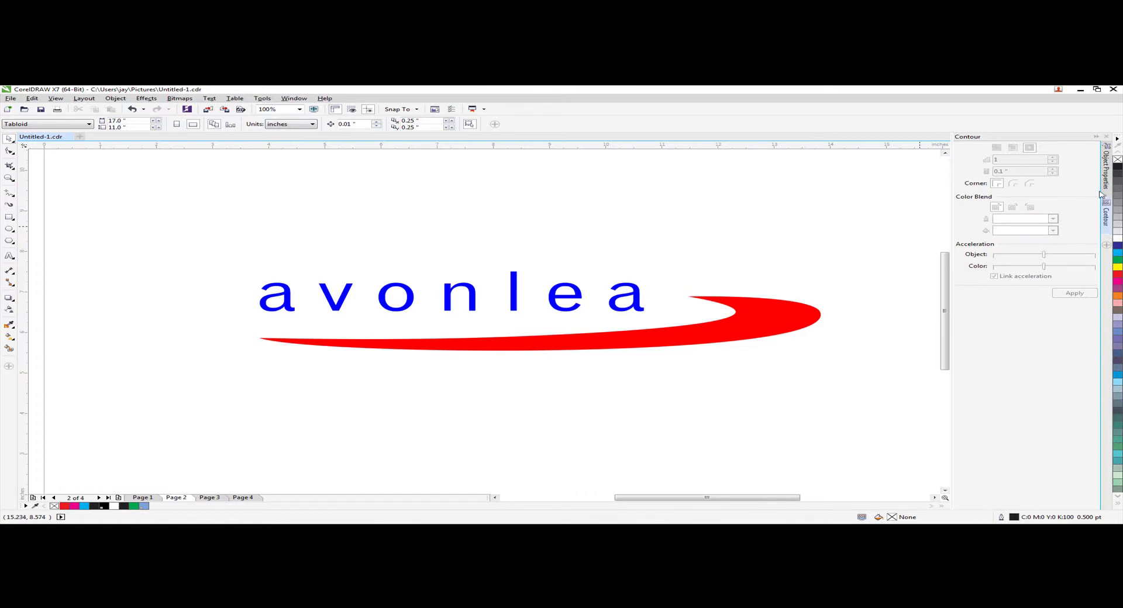
left_click(1105, 171)
left_click(1113, 225)
left_click(1106, 173)
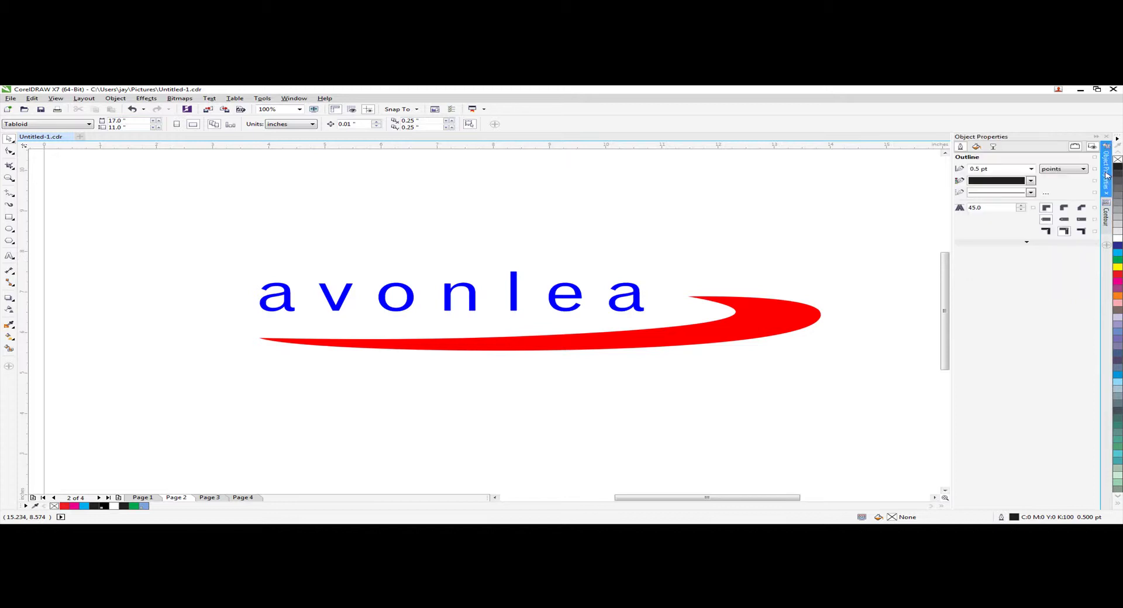
Step: Browse Window > Dockers > Effects and close the menu without choosing anything
left_click(290, 99)
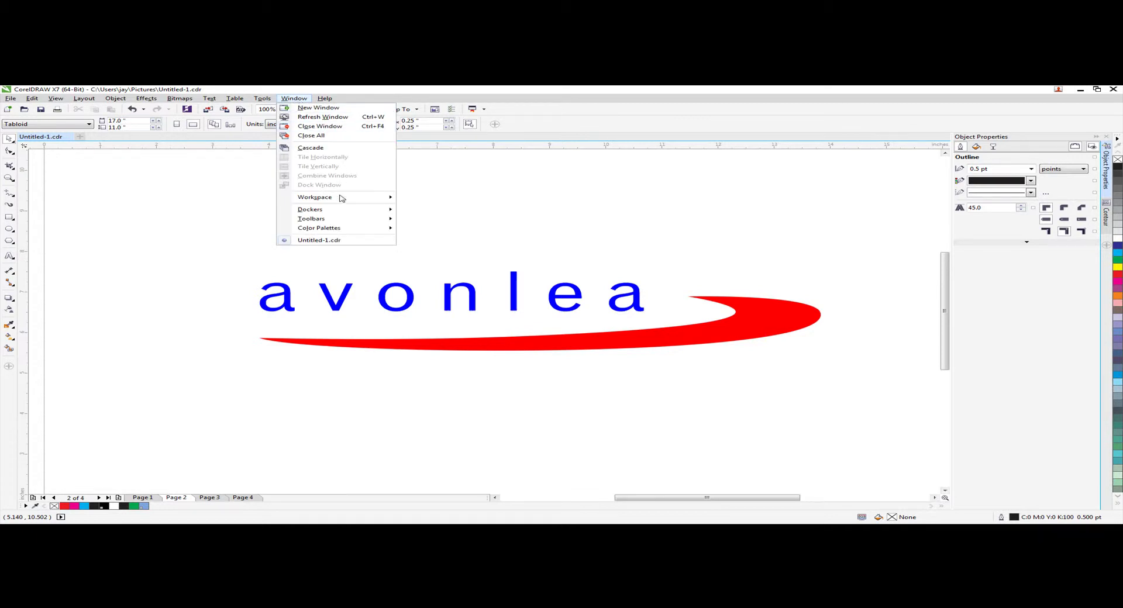
mouse_move(341, 210)
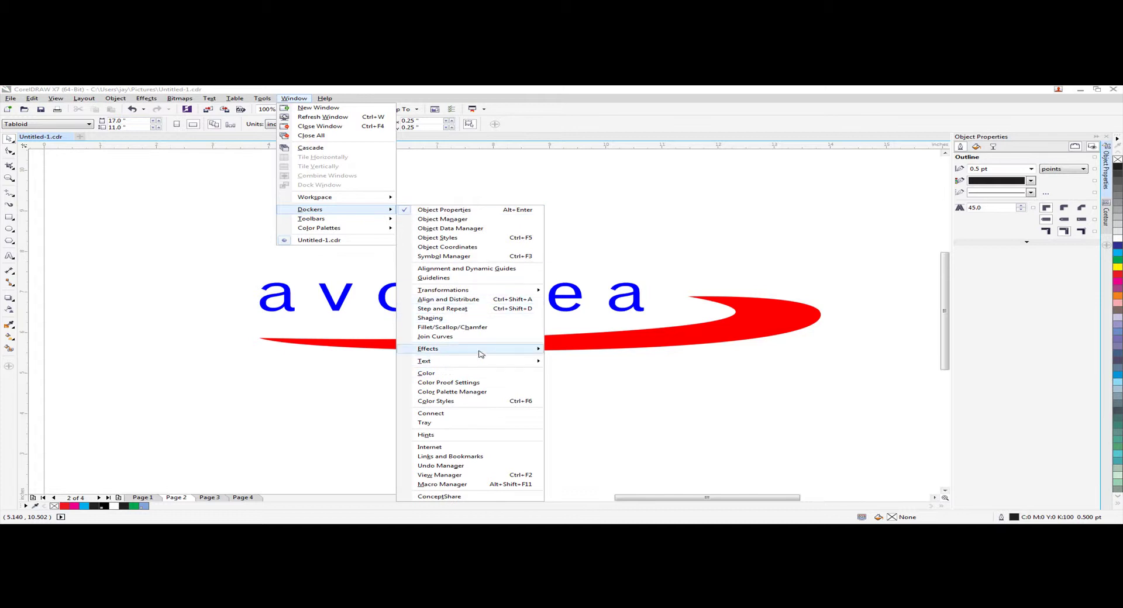
mouse_move(481, 352)
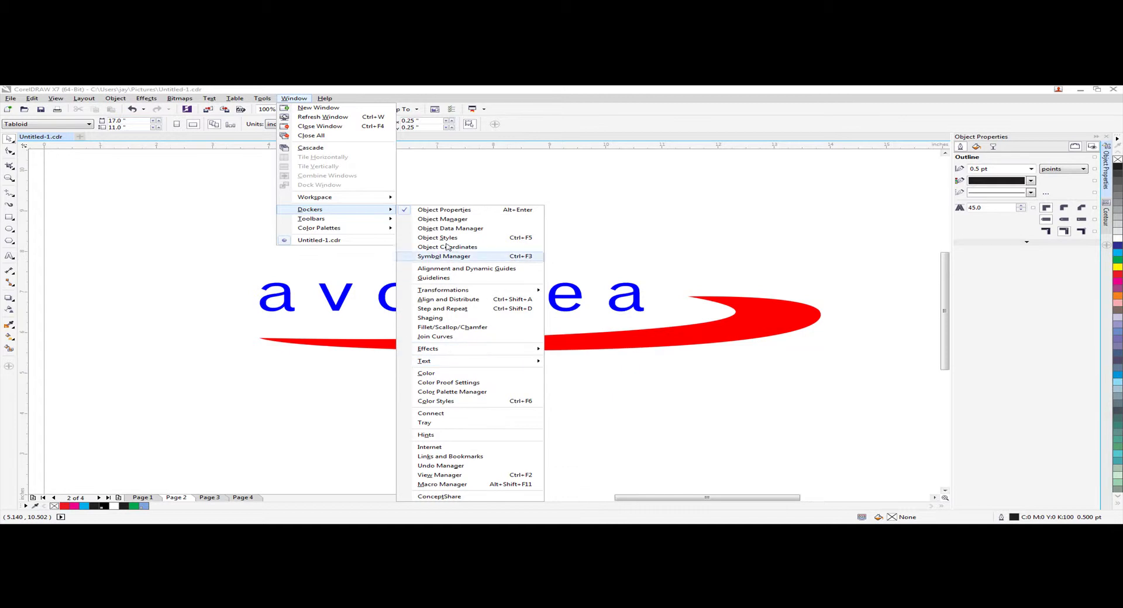
left_click(383, 93)
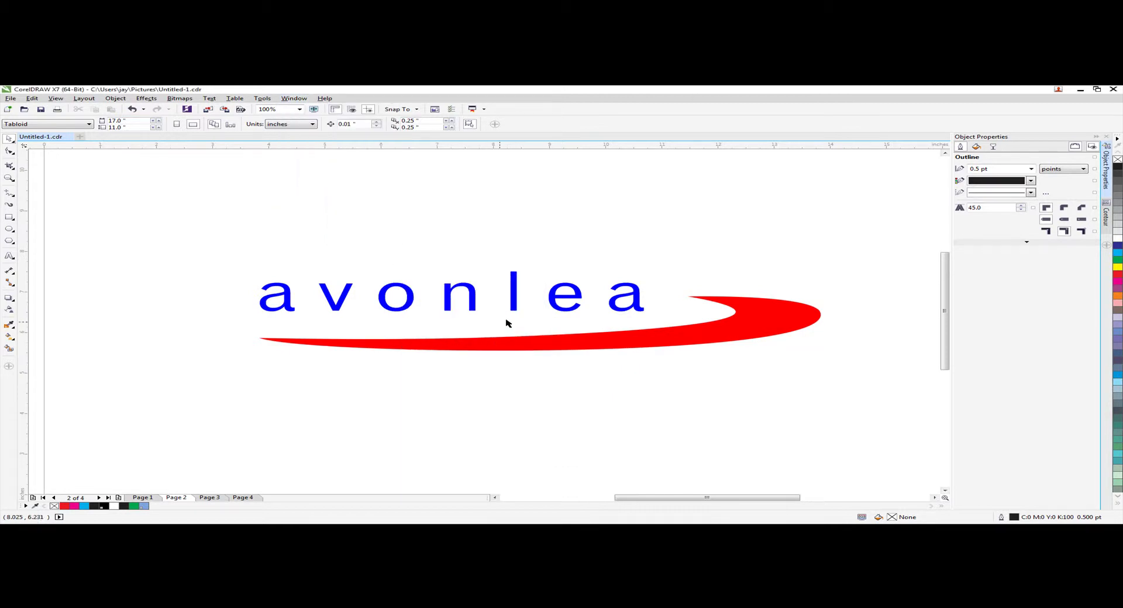
Step: Apply a 0.05 inch Outside contour to the red swoosh from the Contour docker
left_click(776, 315)
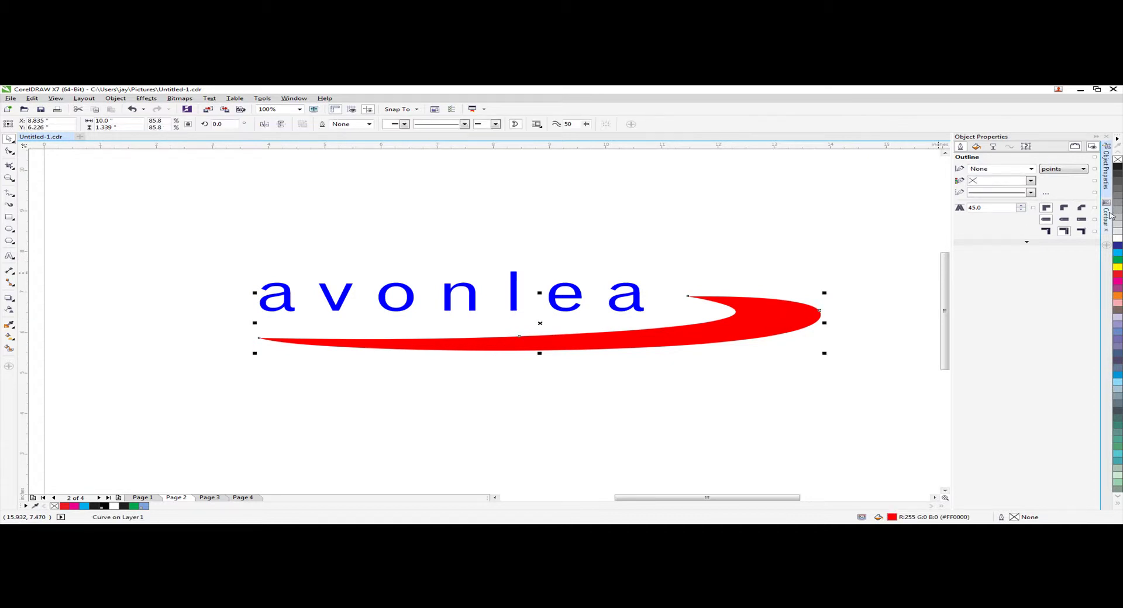
left_click(749, 383)
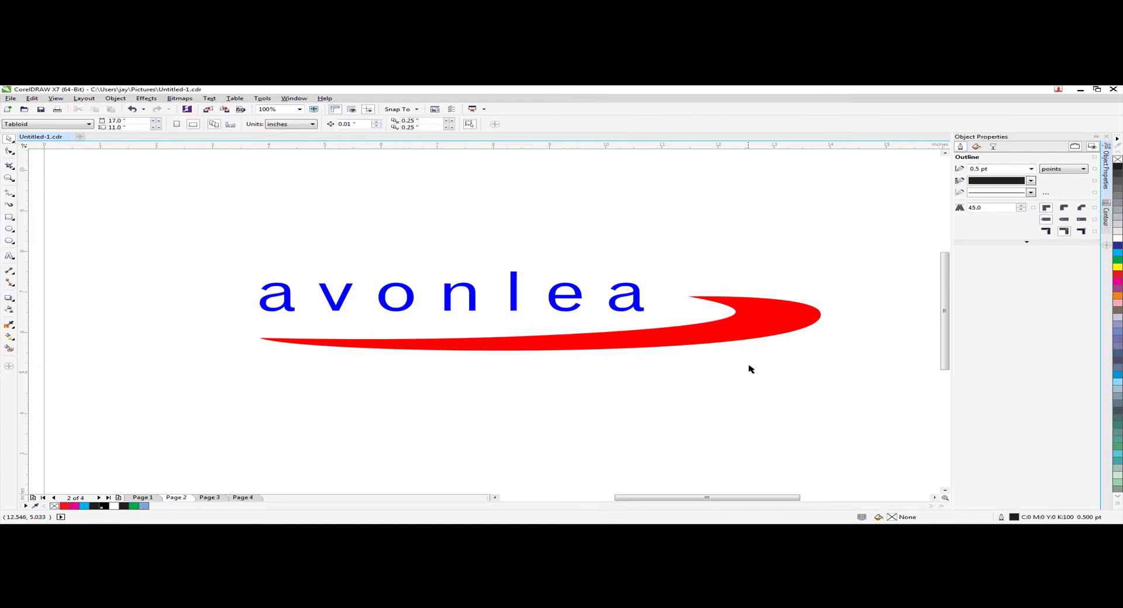
left_click(744, 326)
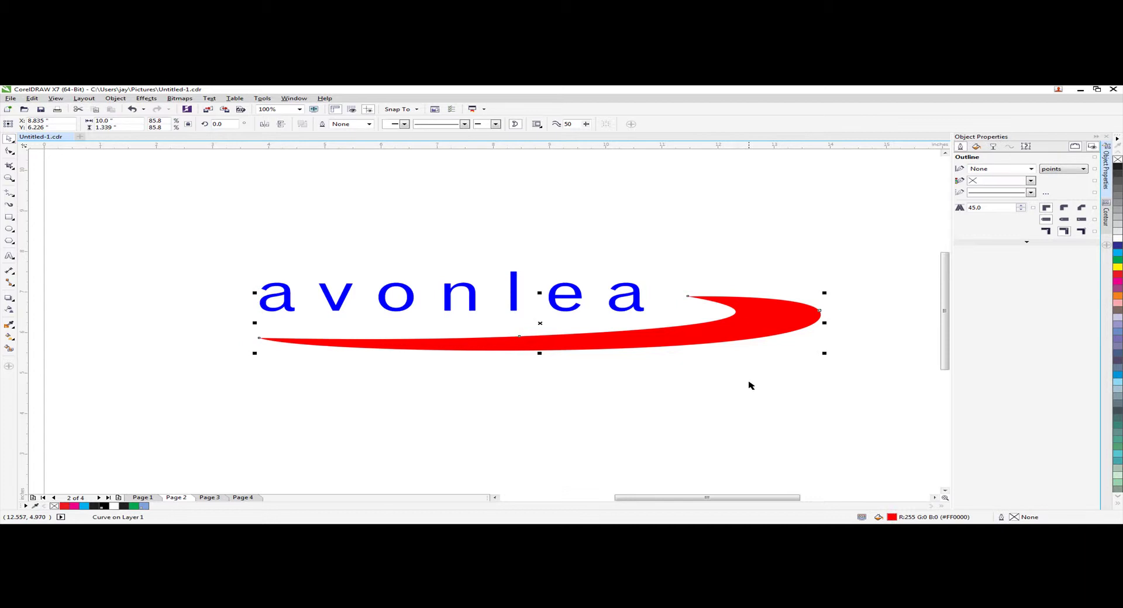
left_click(1107, 220)
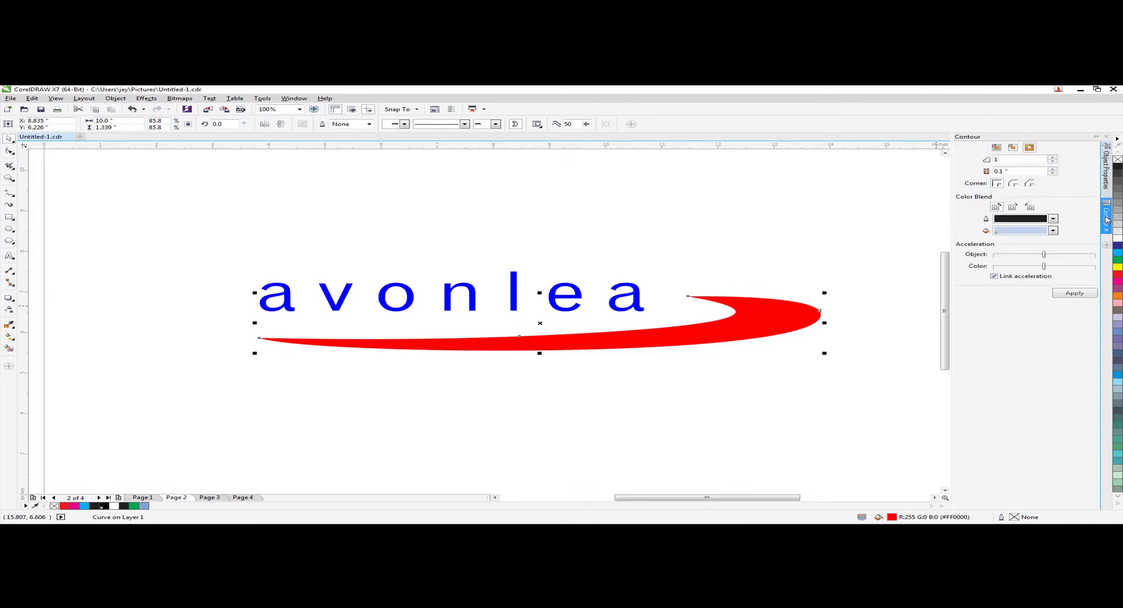
left_click(1031, 149)
double_click(1016, 171)
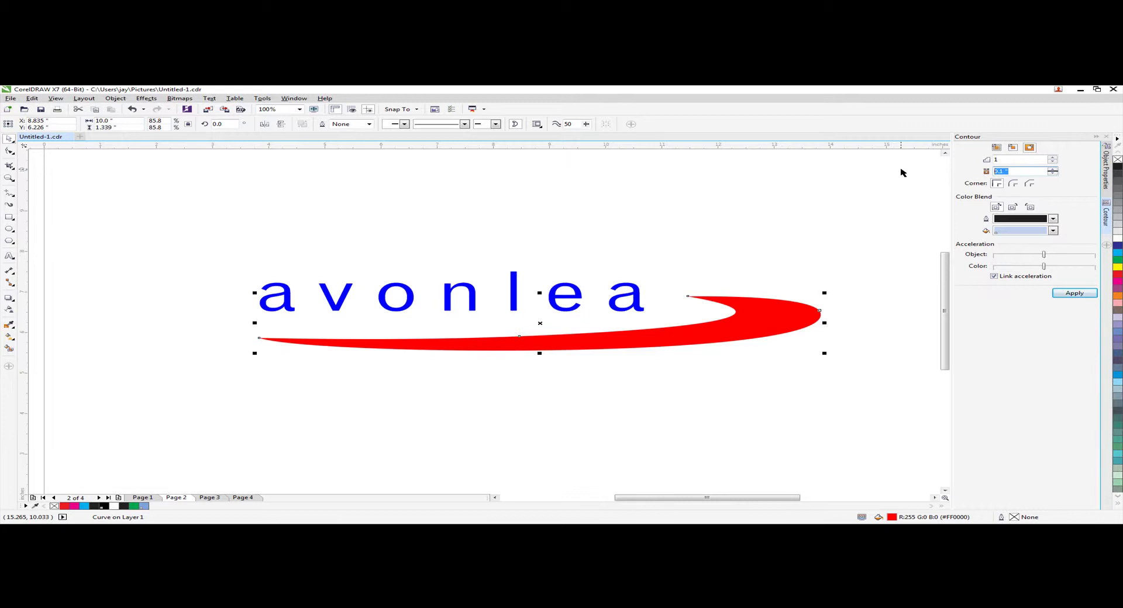
type(".05")
left_click(1073, 294)
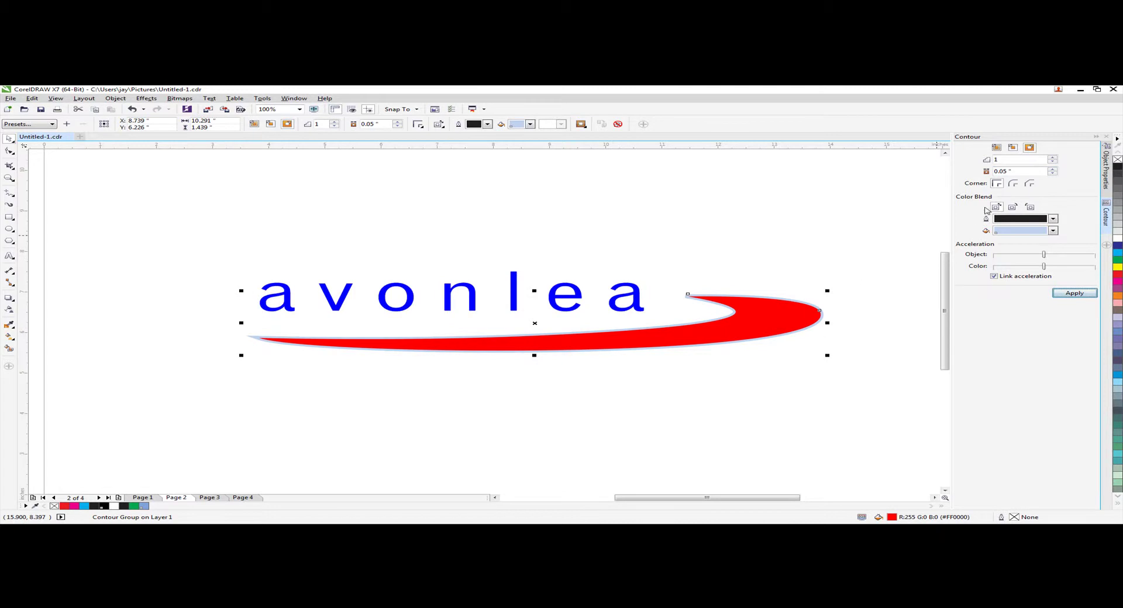
Step: Undo the contour and apply a wider 0.1 inch outside contour instead
double_click(1032, 172)
left_click(640, 233)
left_click(712, 300)
left_click(132, 109)
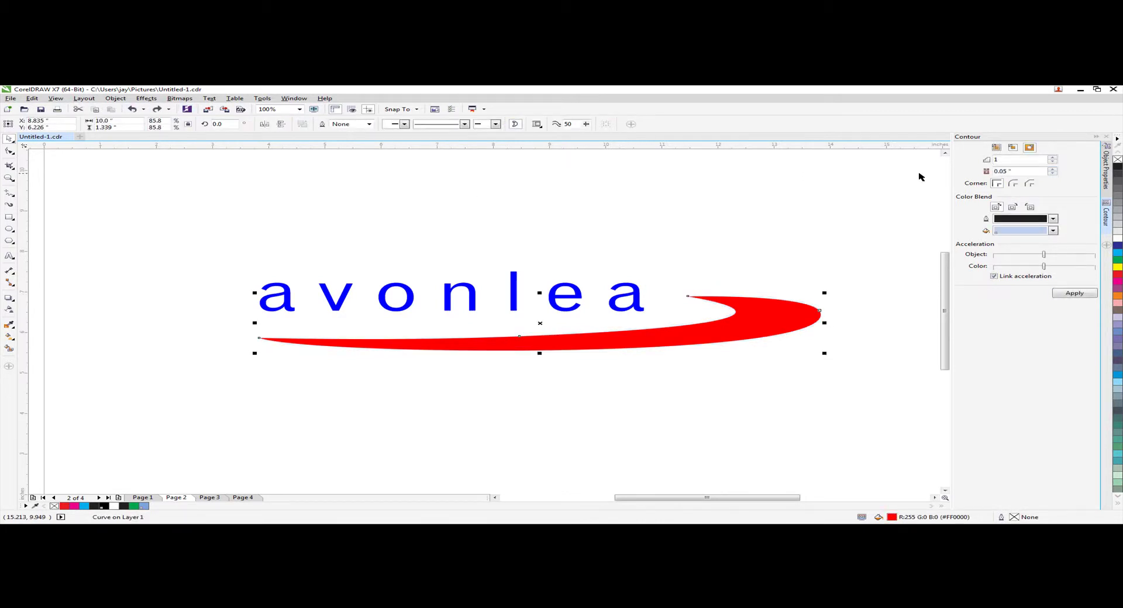
type("0.1")
left_click(1074, 293)
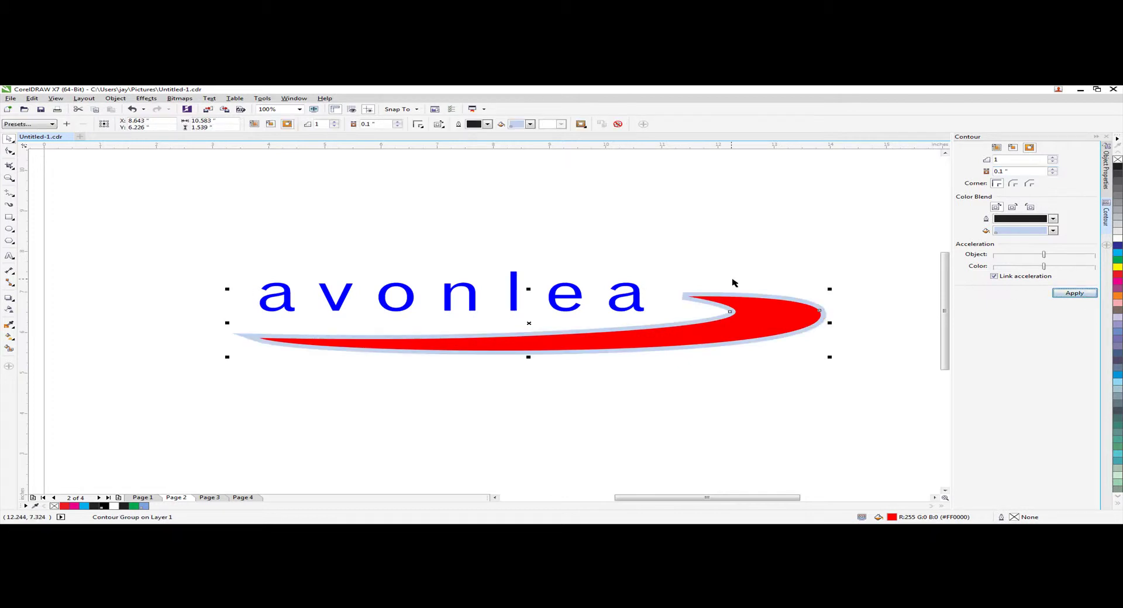
Step: Undo the 0.1 inch contour and reapply the 0.05 inch outside contour
double_click(1007, 171)
key("ctrl+z")
key("ctrl+shift+z")
key("ctrl+z")
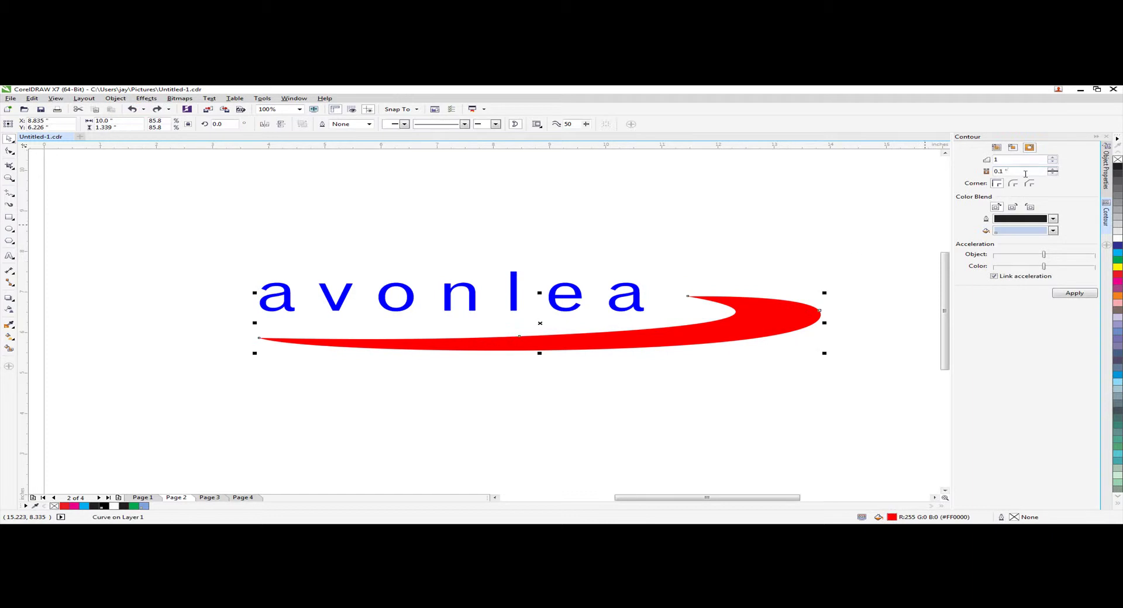
double_click(1027, 173)
type(".05")
left_click(1075, 293)
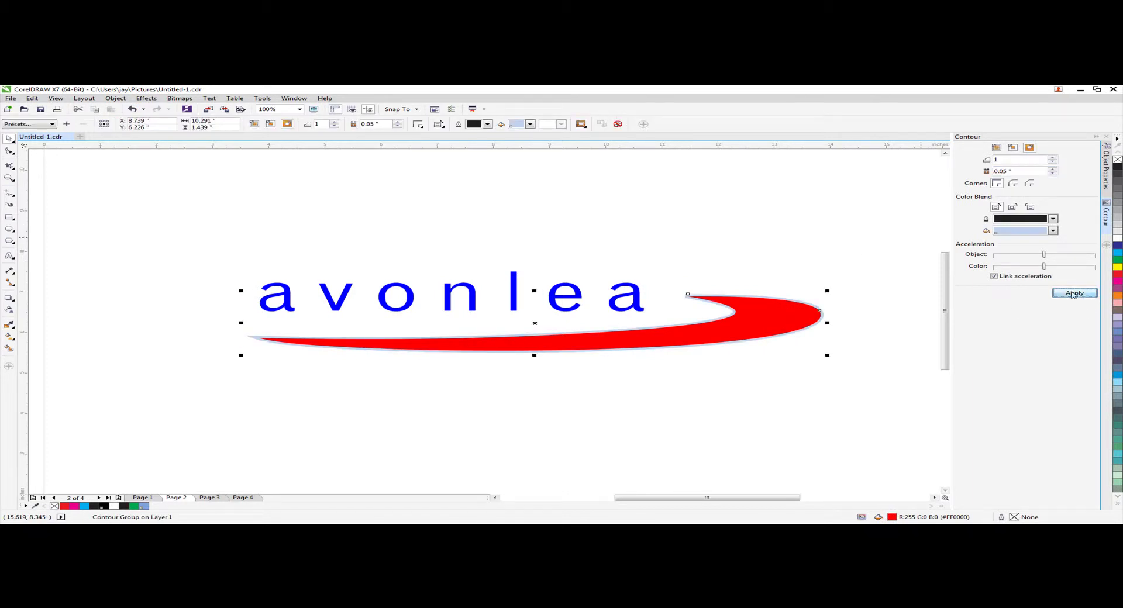
Step: Break the swoosh's contour group apart via the Object menu, then deselect
left_click(142, 99)
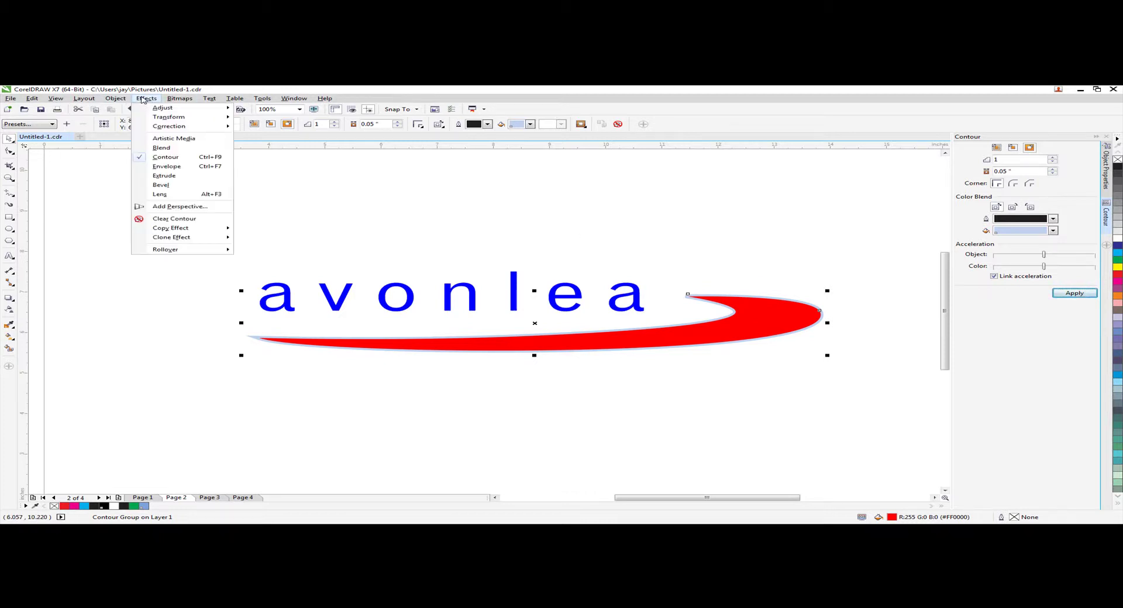
mouse_move(119, 101)
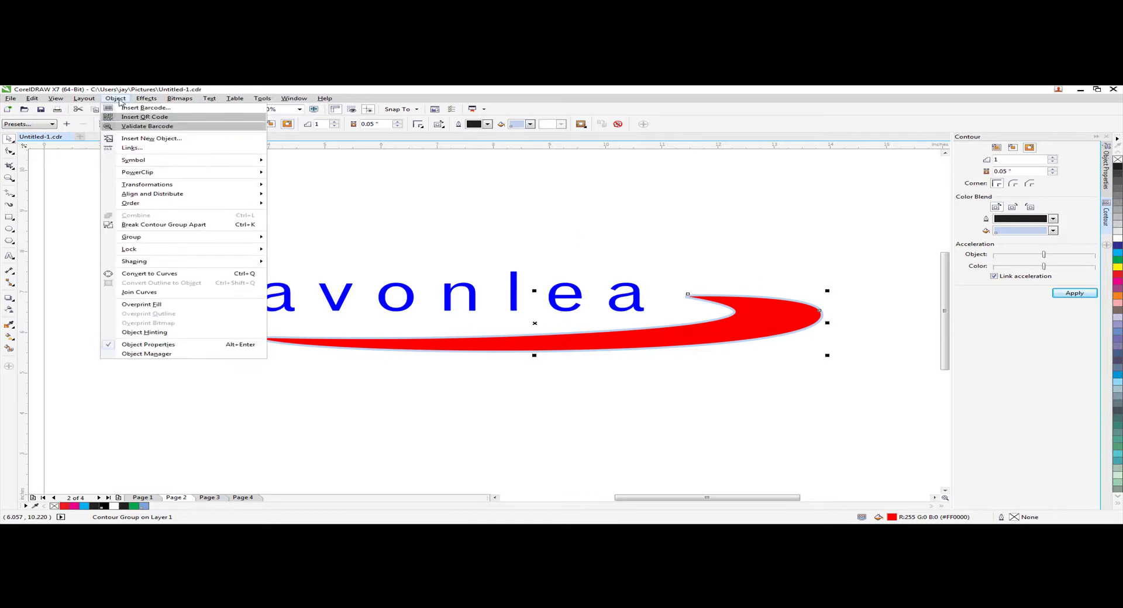
left_click(196, 226)
left_click(711, 285)
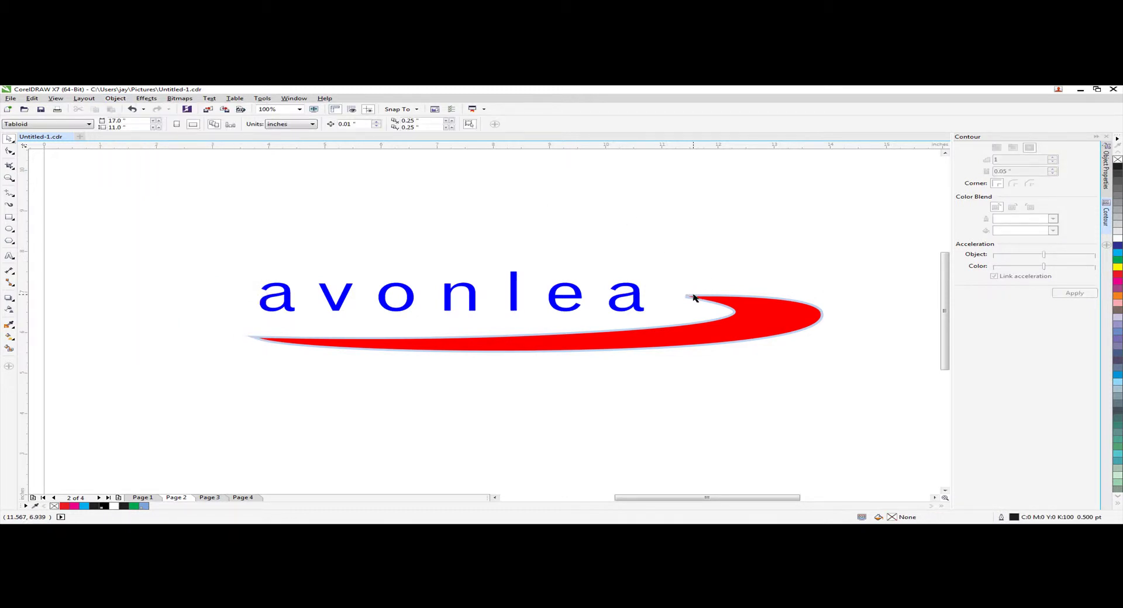
Step: Select the separated swoosh contour curve and set its fill to none
left_click(693, 297)
left_click_drag(692, 297, 692, 254)
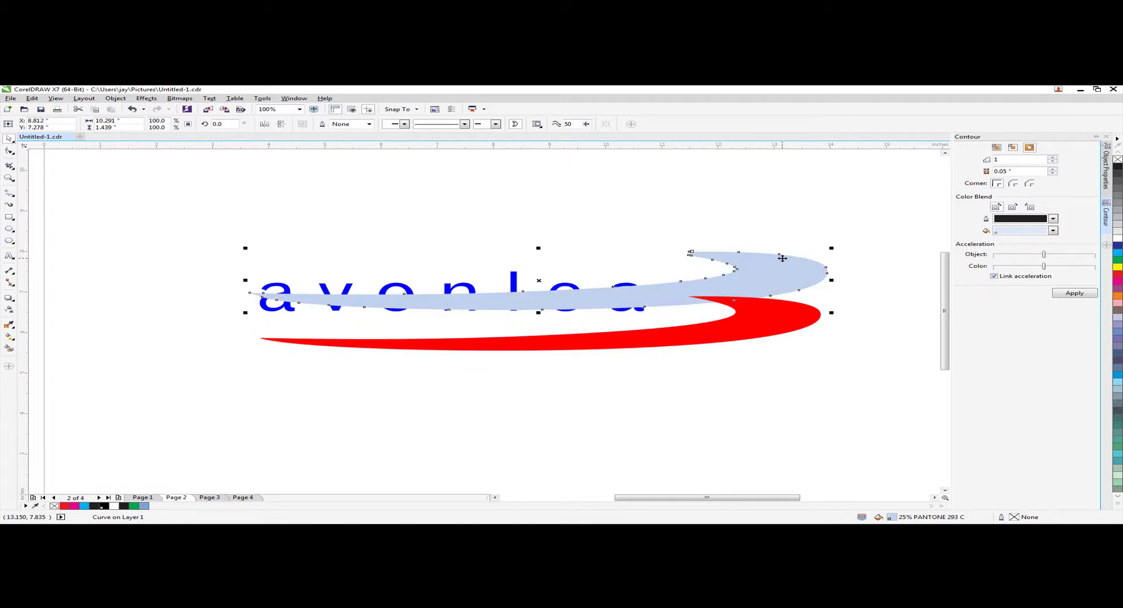
key("ctrl+z")
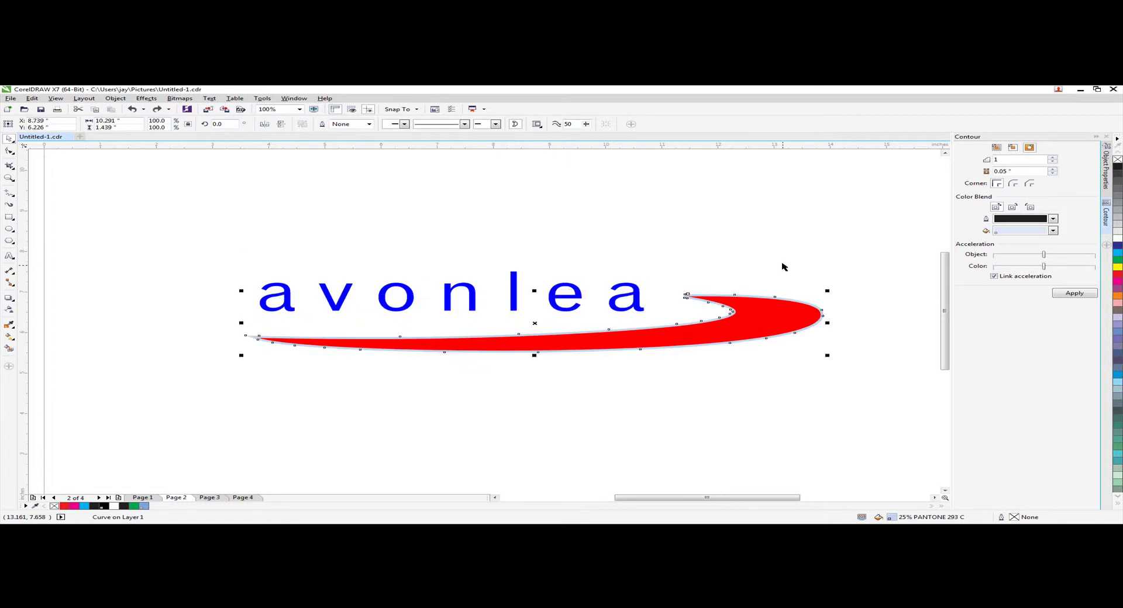
left_click(1107, 175)
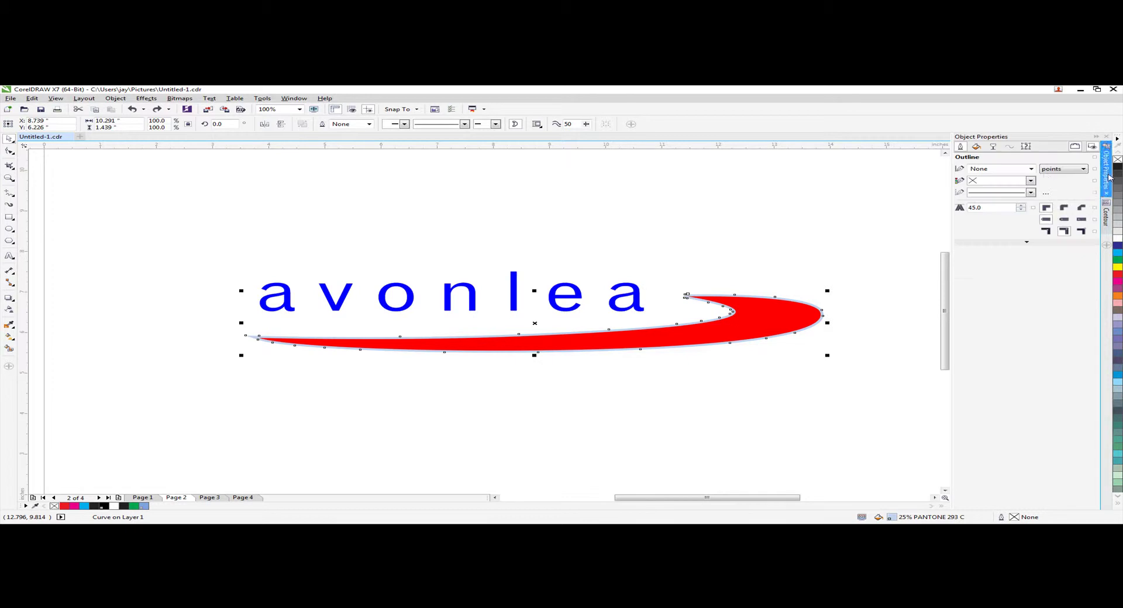
left_click(976, 147)
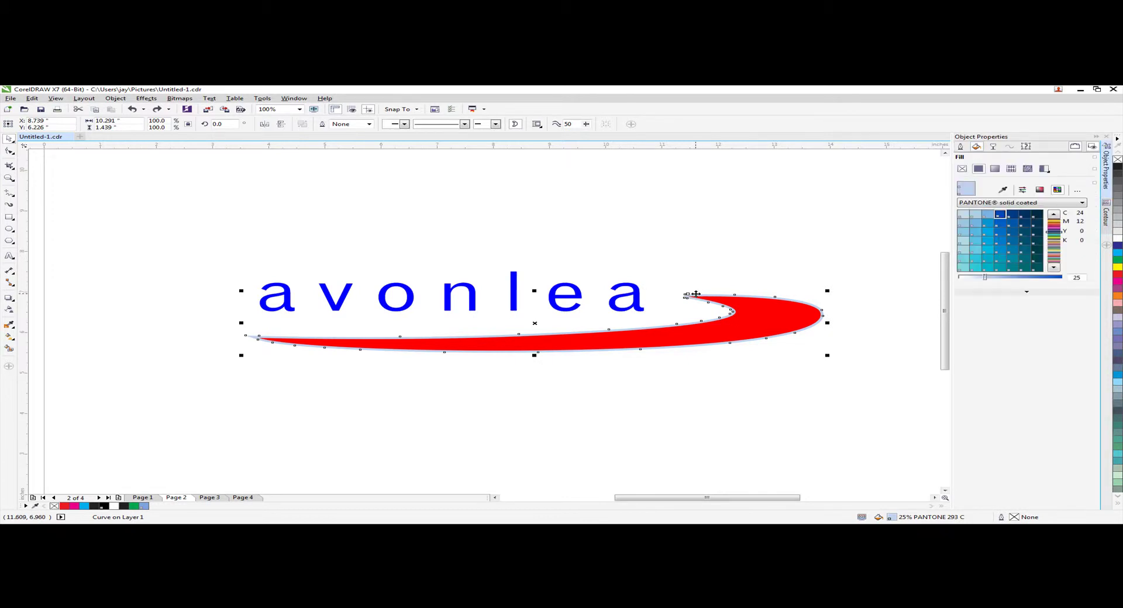
left_click(699, 295)
left_click_drag(699, 295, 662, 254)
key("Escape")
left_click(962, 169)
Step: Give the swoosh contour a Hairline outline width in magenta
left_click(961, 148)
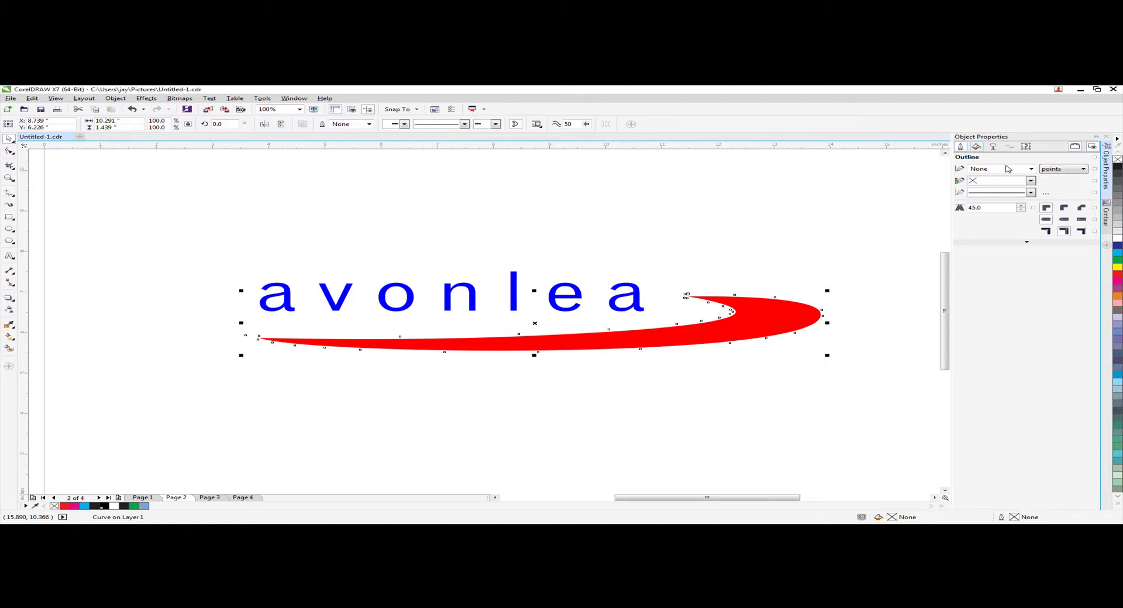
left_click(1031, 169)
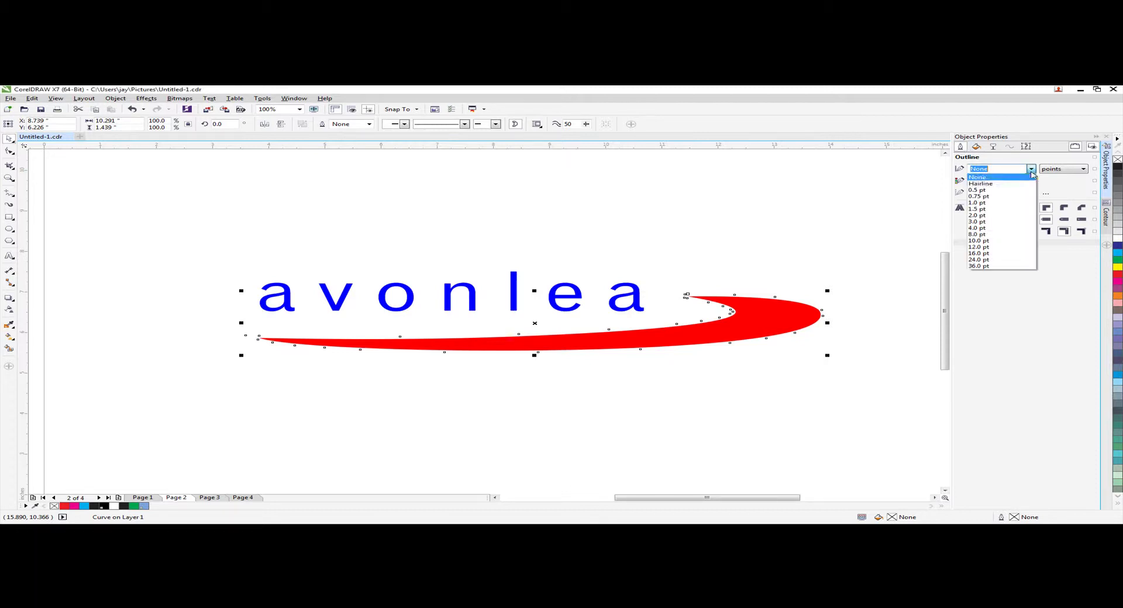
left_click(1003, 186)
left_click(1030, 181)
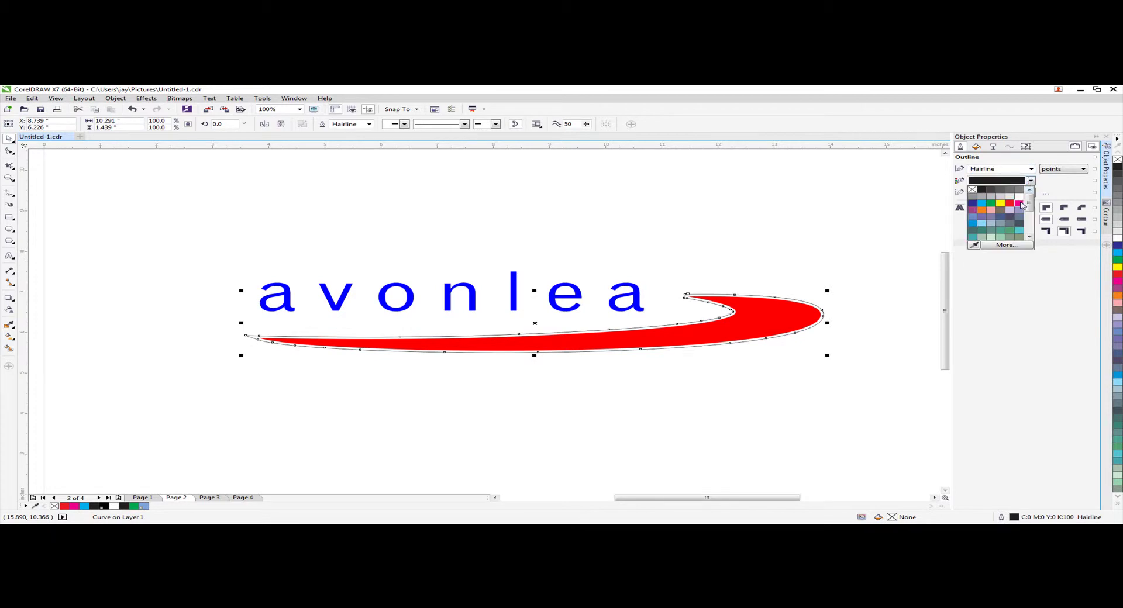
left_click(1019, 203)
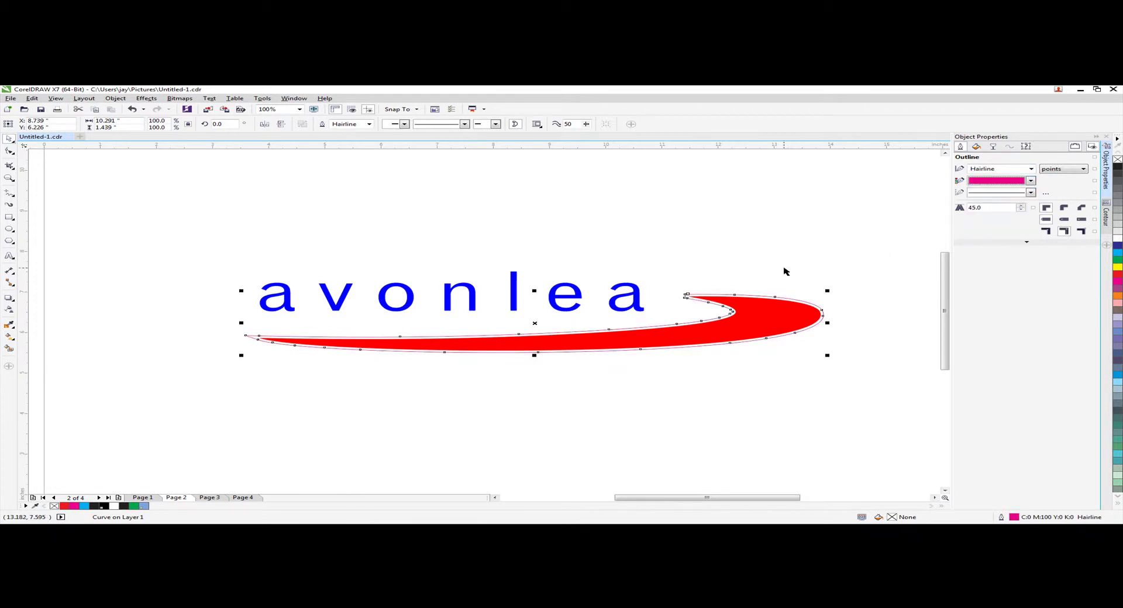
left_click(688, 297)
Step: Apply a one-step 0.05 inch Outside contour to the avonlea text
left_click(639, 304)
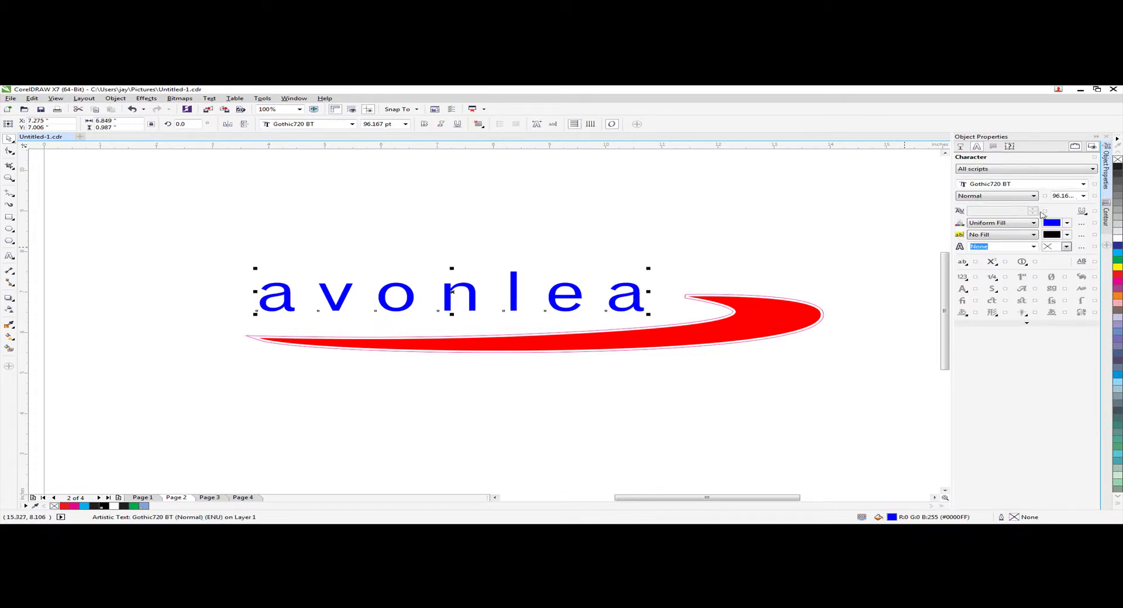
left_click(1107, 217)
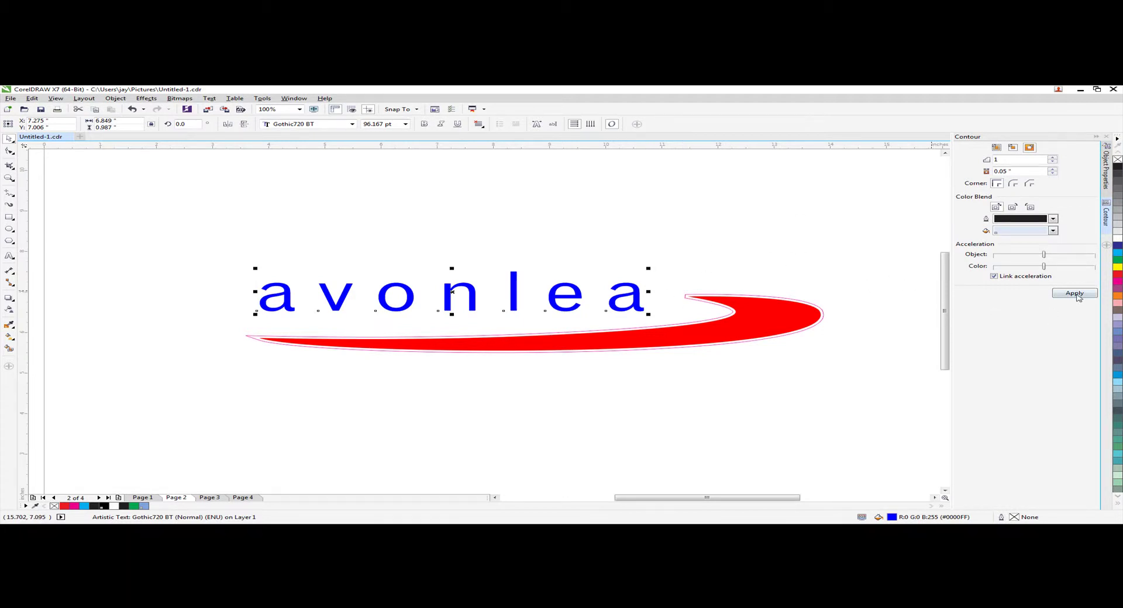
left_click(753, 329)
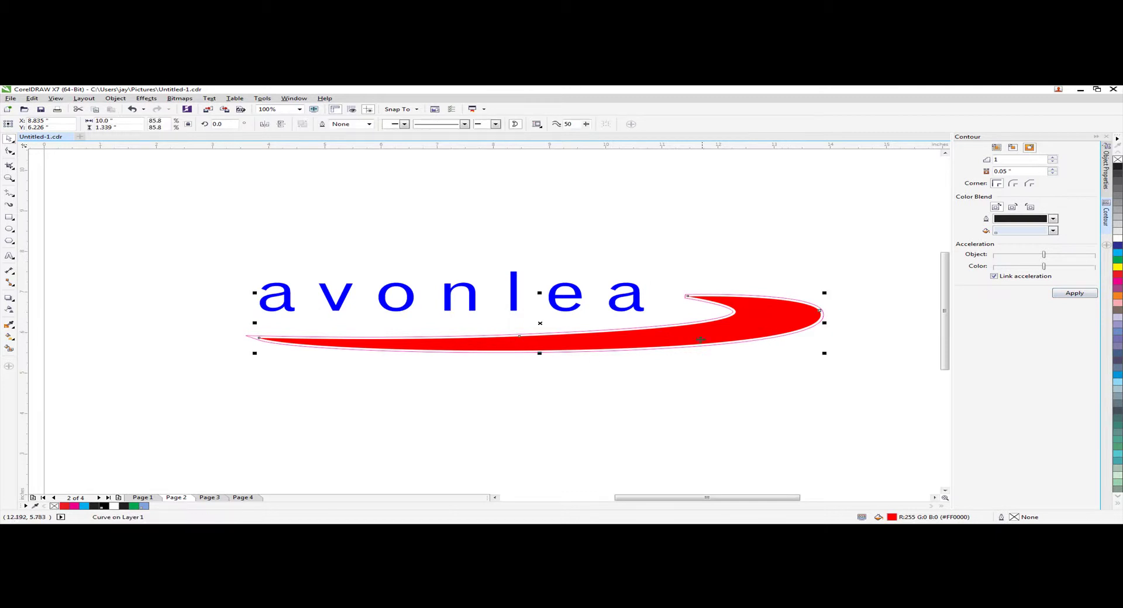
left_click(639, 295)
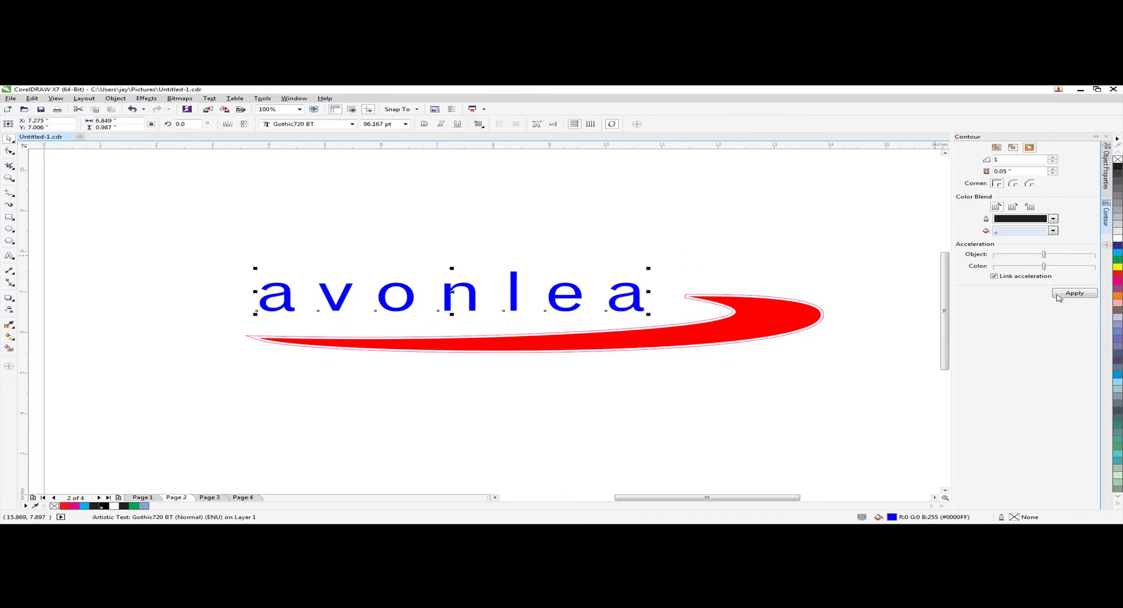
left_click(1030, 148)
left_click(1075, 294)
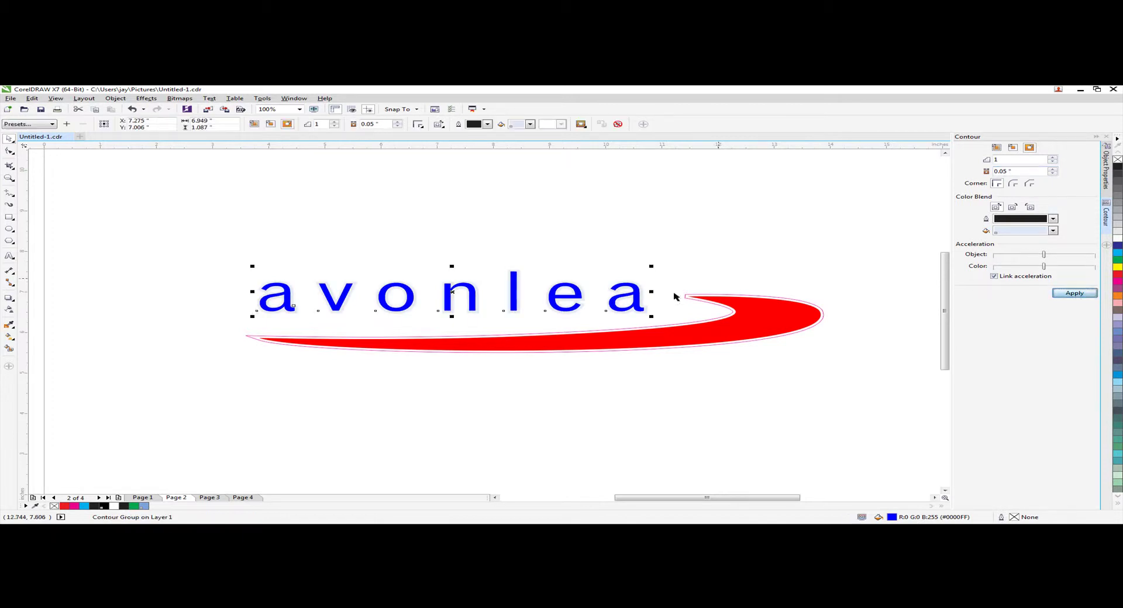
Step: Break the avonlea text's contour group apart, leaving the contour in place
left_click(115, 99)
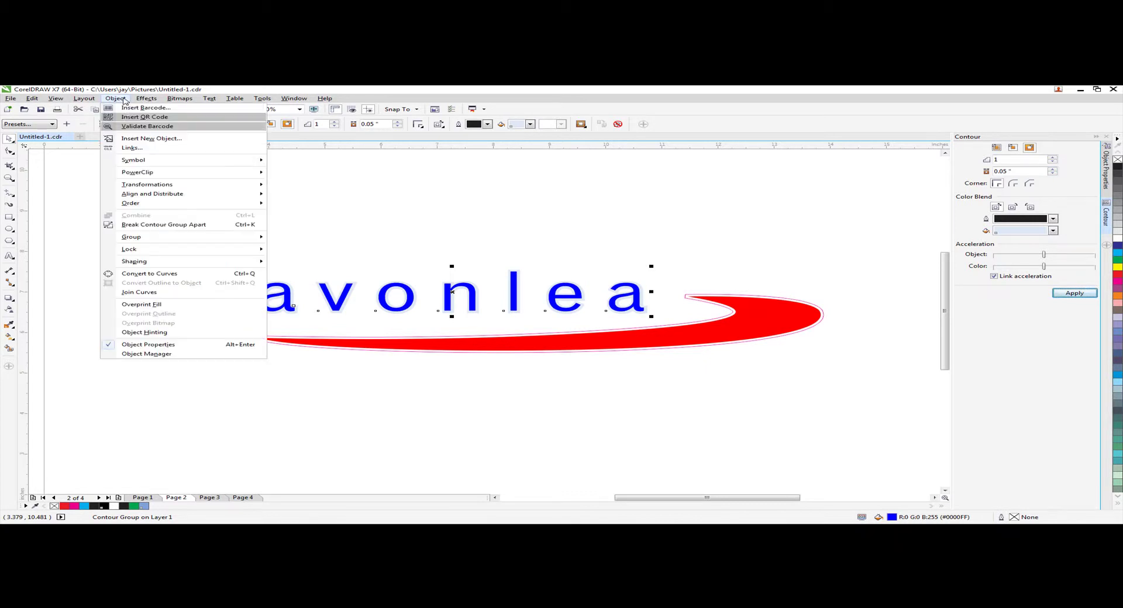
left_click(163, 227)
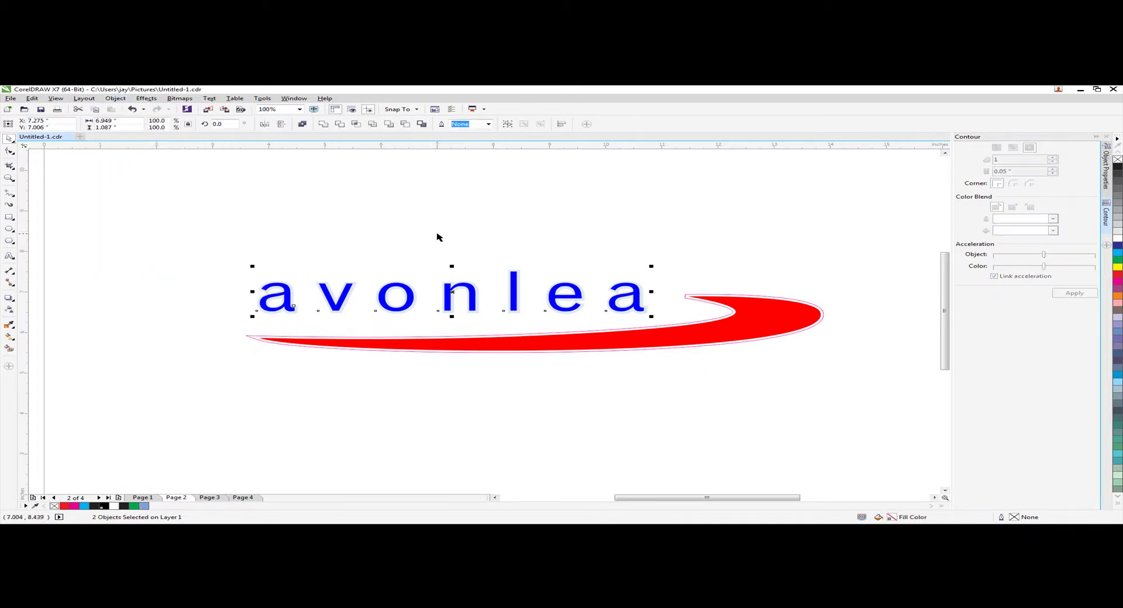
left_click(533, 269)
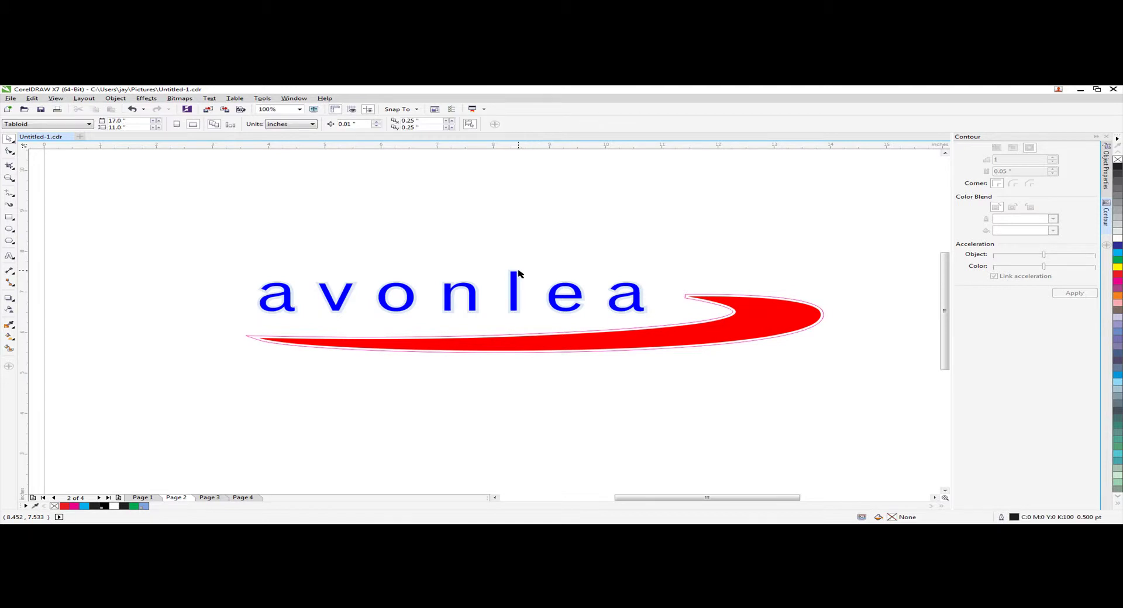
left_click_drag(519, 275, 534, 261)
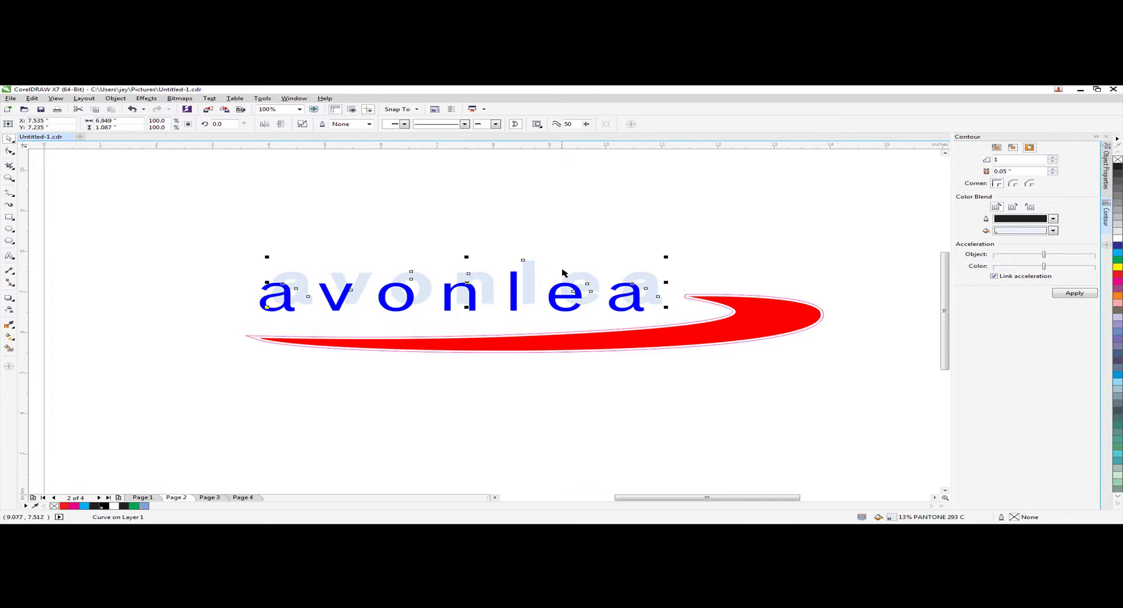
key("ctrl+z")
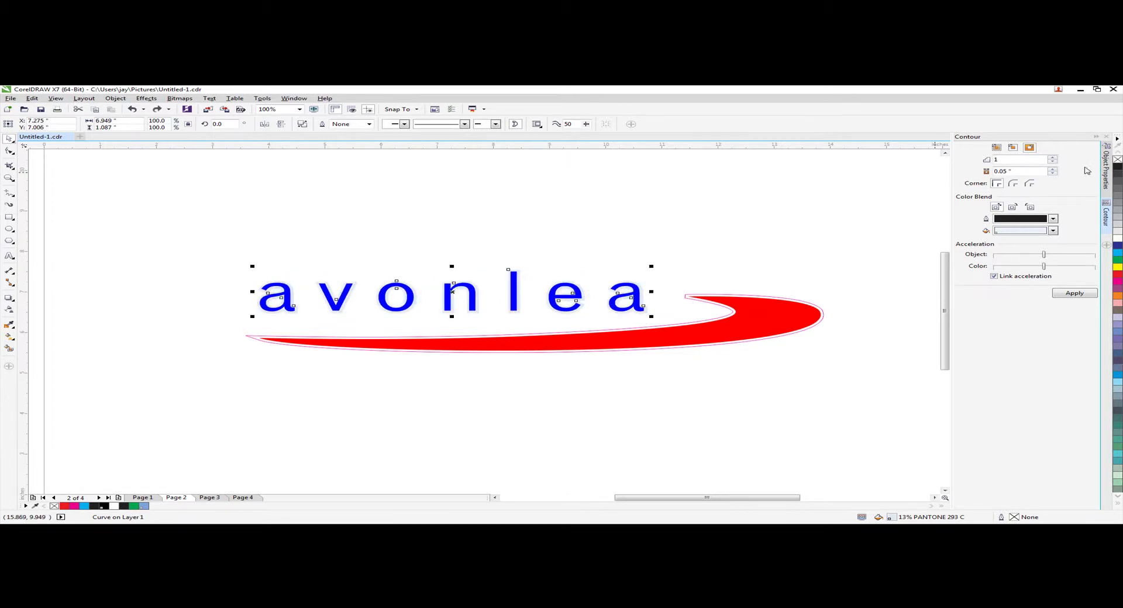
Step: Set the text contour to no fill with a magenta Hairline outline
left_click(1109, 183)
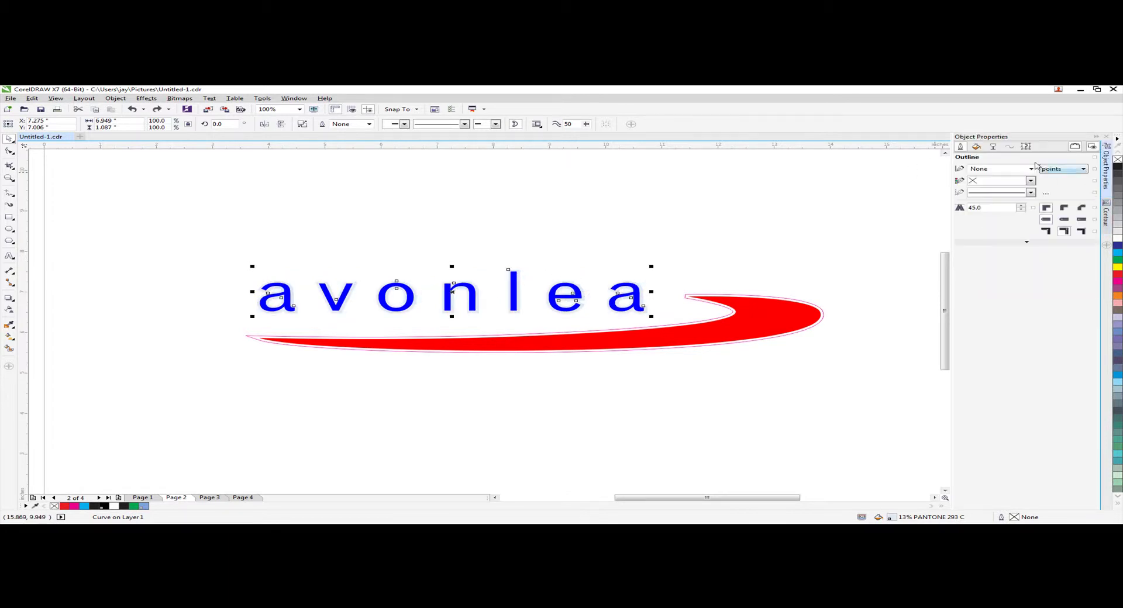
left_click(976, 147)
left_click(962, 169)
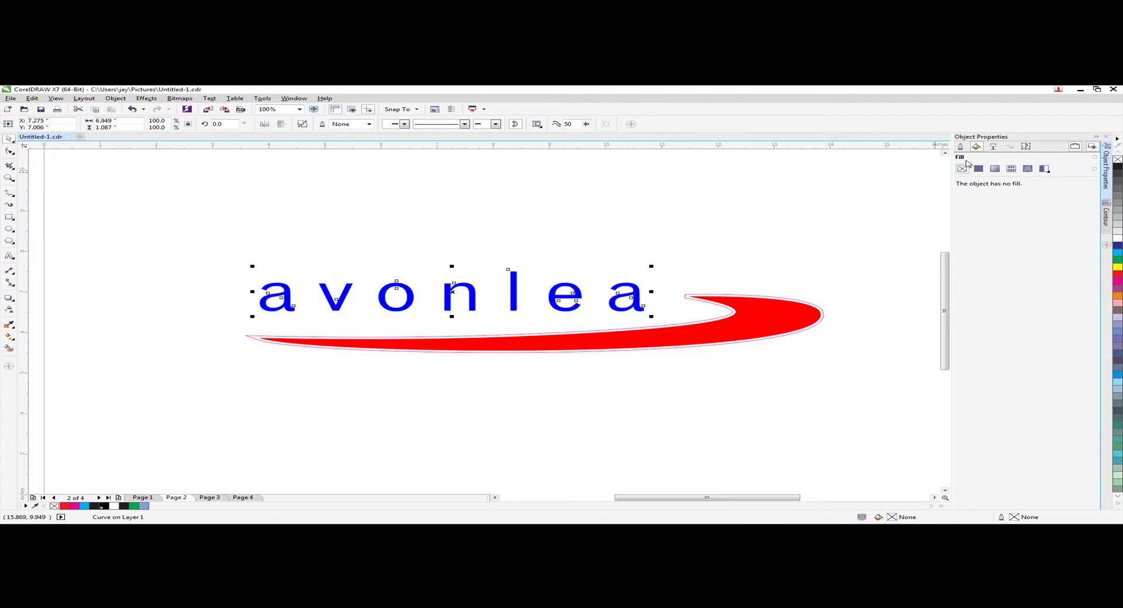
left_click(960, 147)
left_click(1031, 169)
left_click(1004, 188)
left_click(1031, 180)
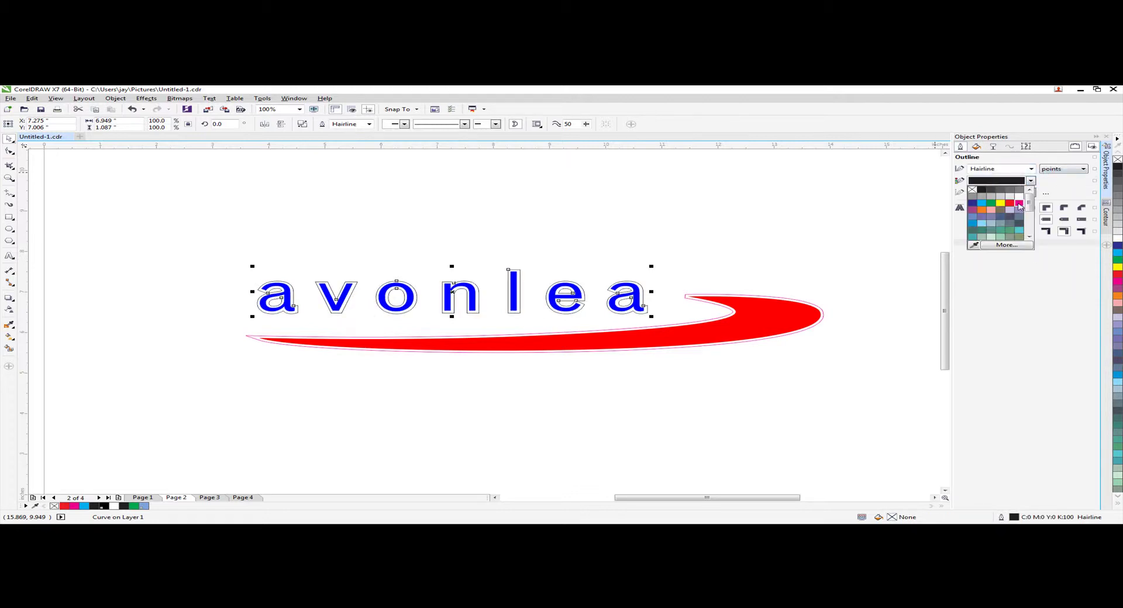
left_click(1022, 206)
left_click(679, 280)
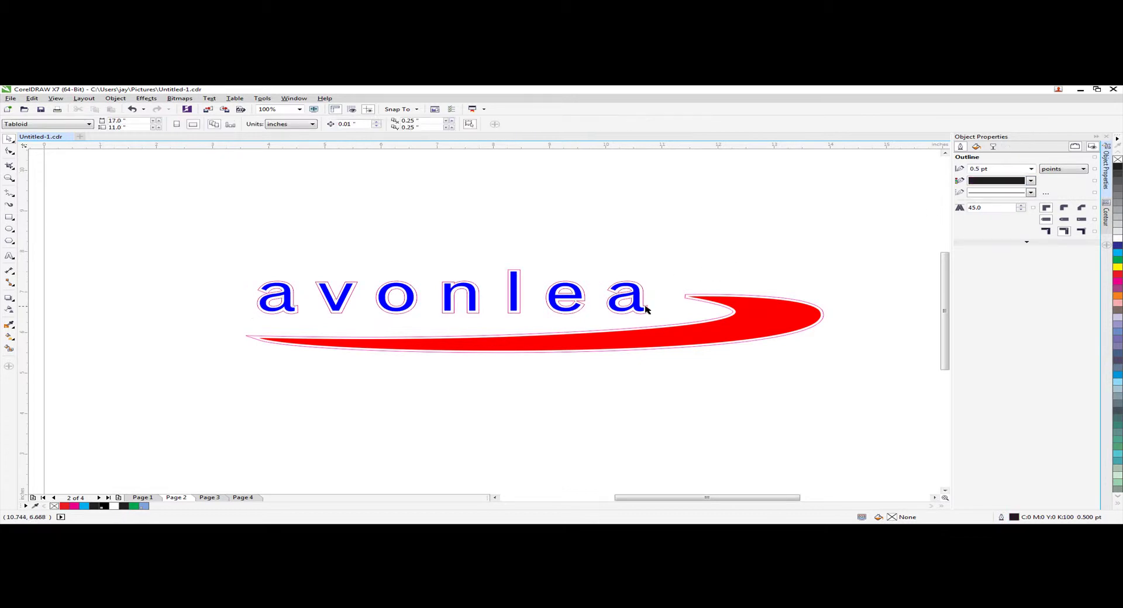
Step: Select both magenta contour curves around the text and swoosh and group them
left_click(659, 310)
left_click(687, 296, "shift")
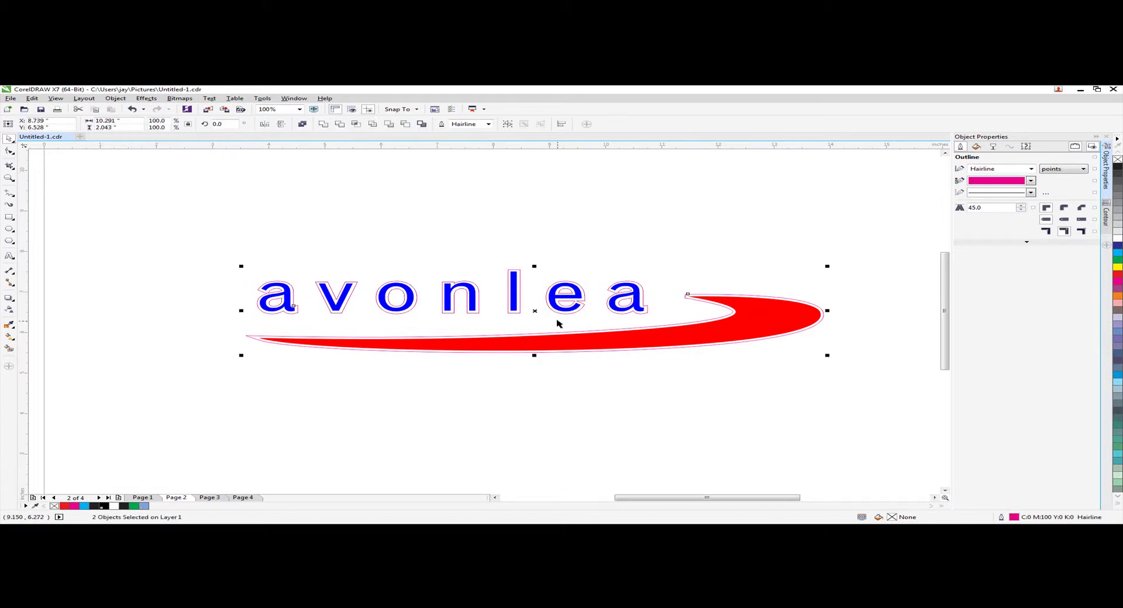
left_click_drag(536, 312, 715, 240)
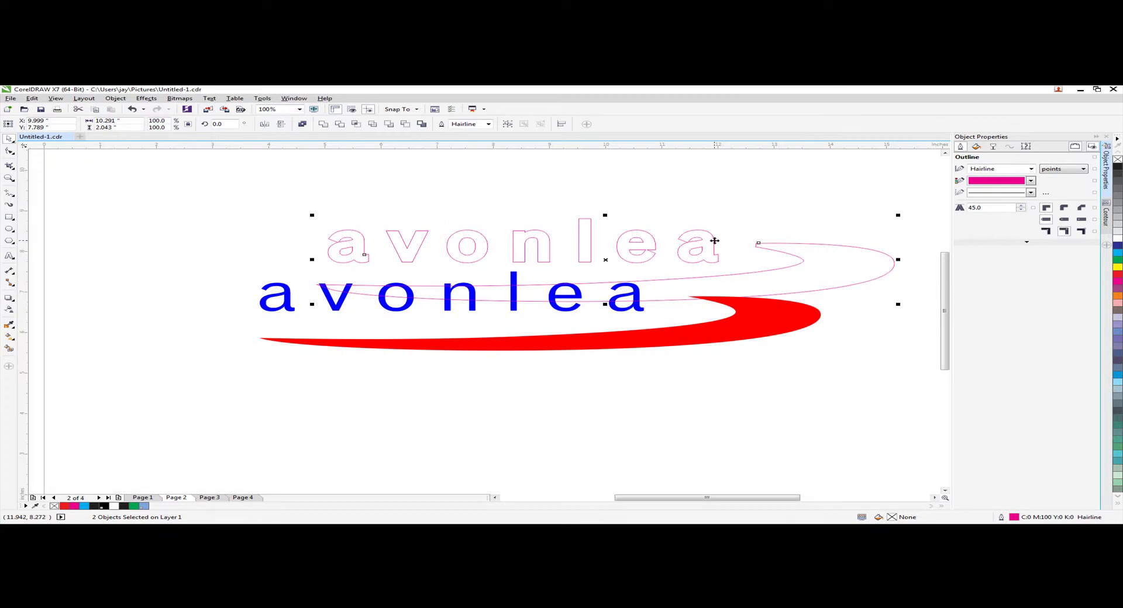
key("ctrl+z")
key("Escape")
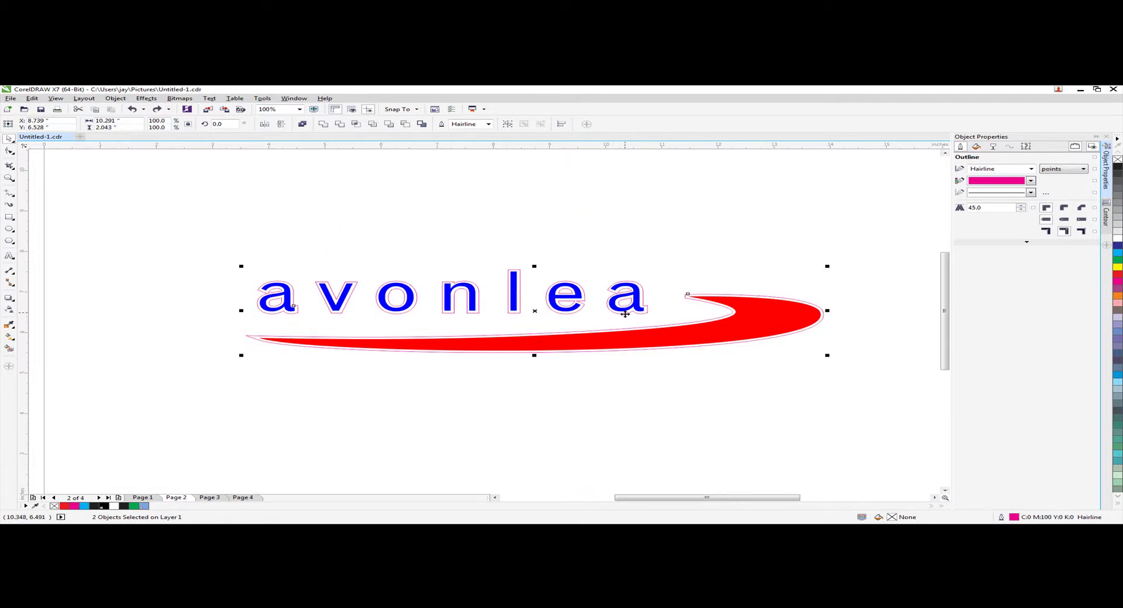
left_click_drag(655, 299, 648, 277)
key("Escape")
left_click(695, 297)
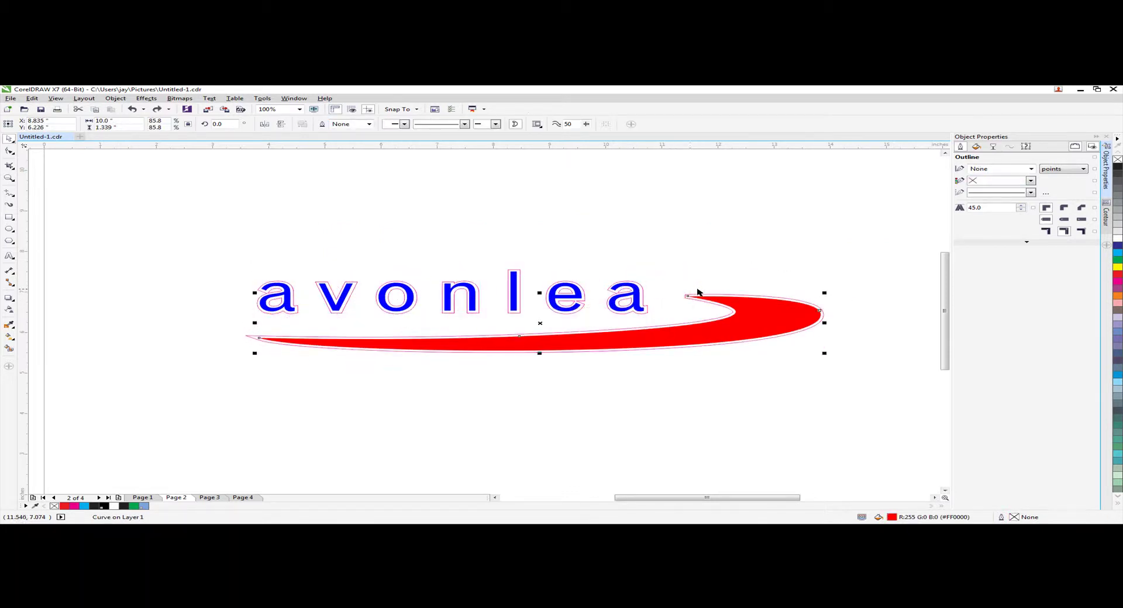
left_click(702, 291)
left_click_drag(639, 306, 673, 276)
key("Escape")
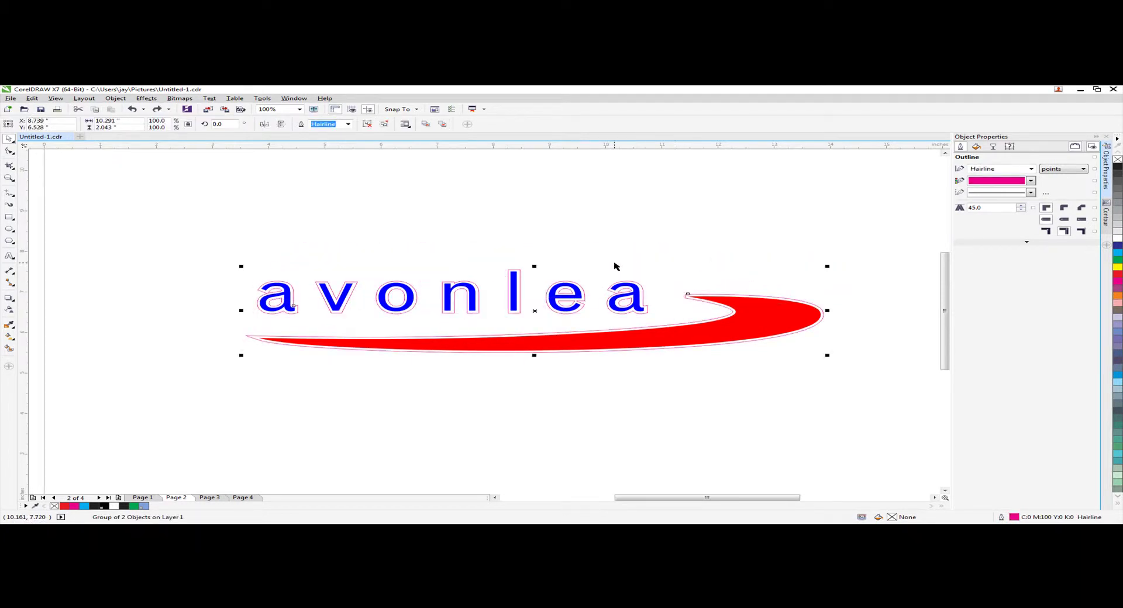